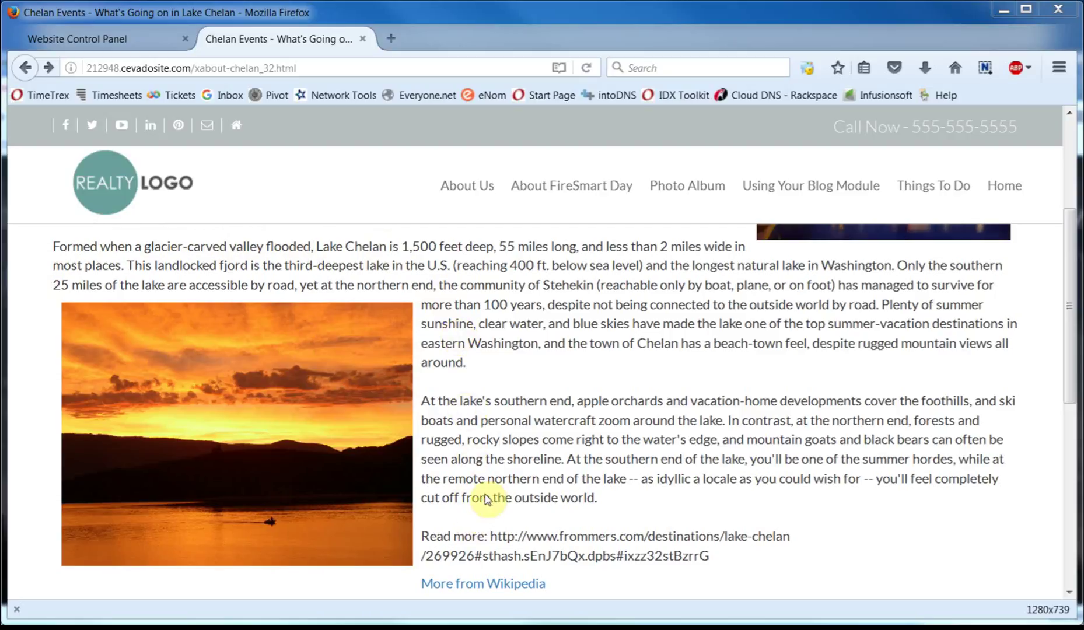
Step: Go to the live About FireSmart Day page and look over its Alls Creek Ranch text
left_click(525, 186)
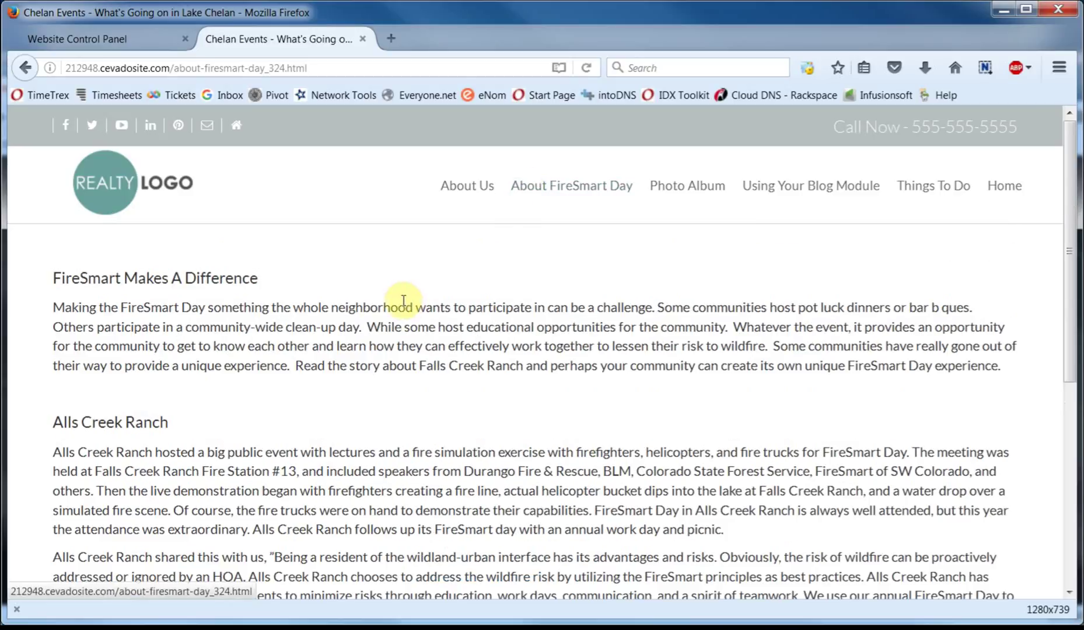
scroll(403, 505, "down", 3)
scroll(404, 510, "up", 3)
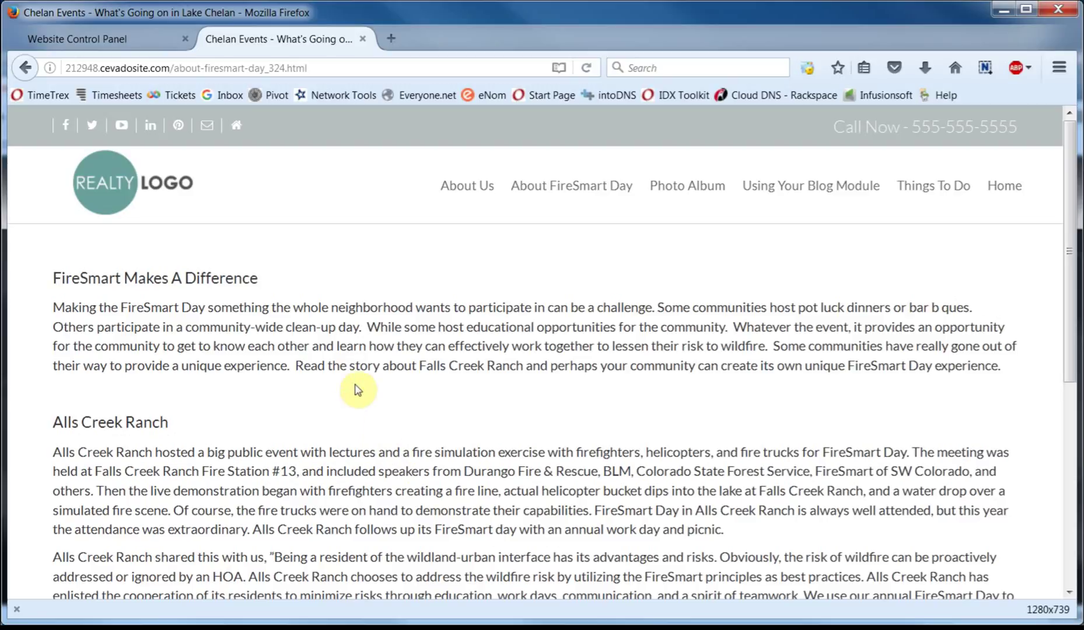
Step: Edit About FireSmart Day from Standard Pages and put the cursor after the first paragraph
left_click(73, 38)
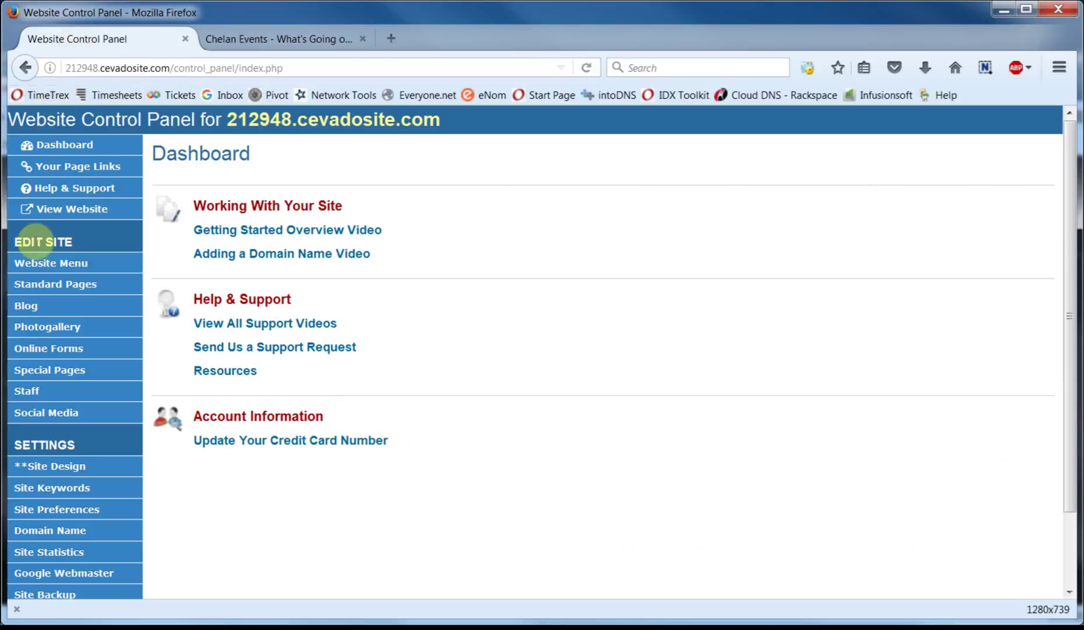
left_click(36, 289)
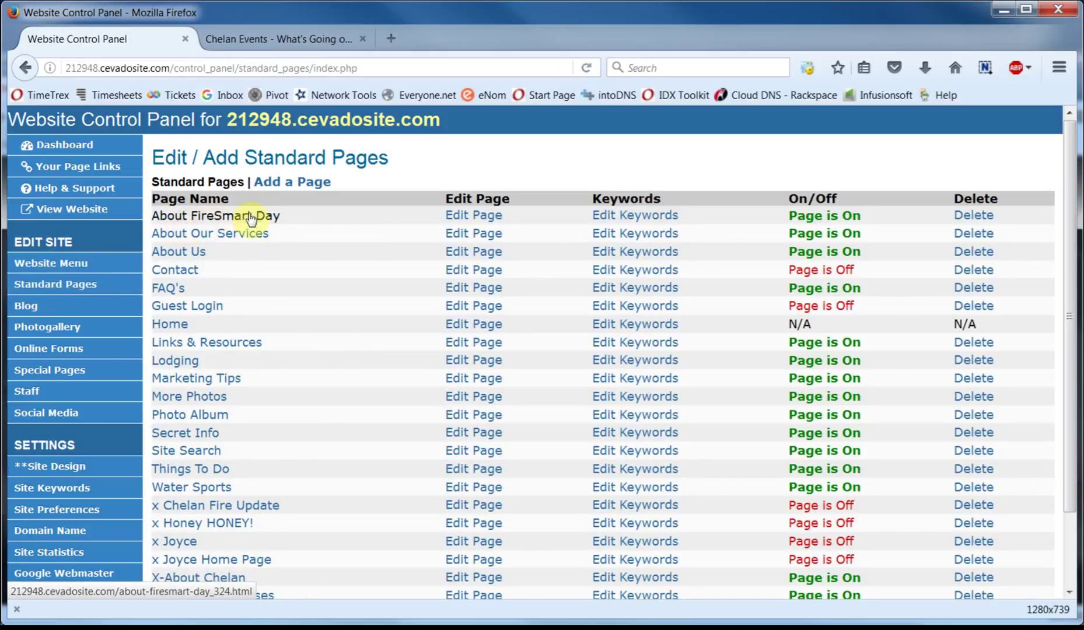
left_click(456, 220)
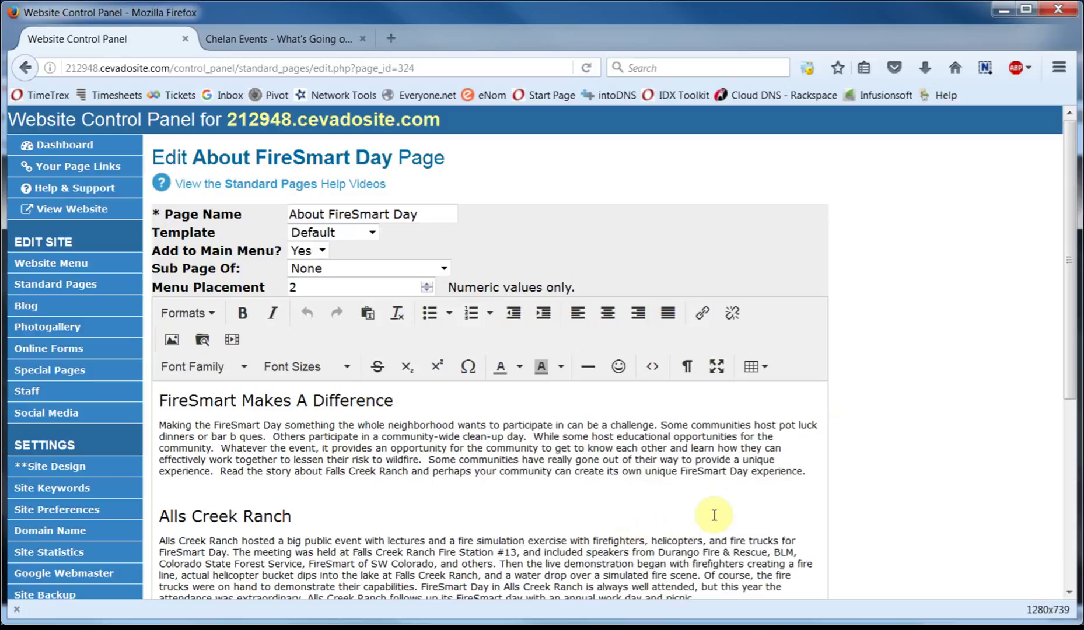
left_click(807, 473)
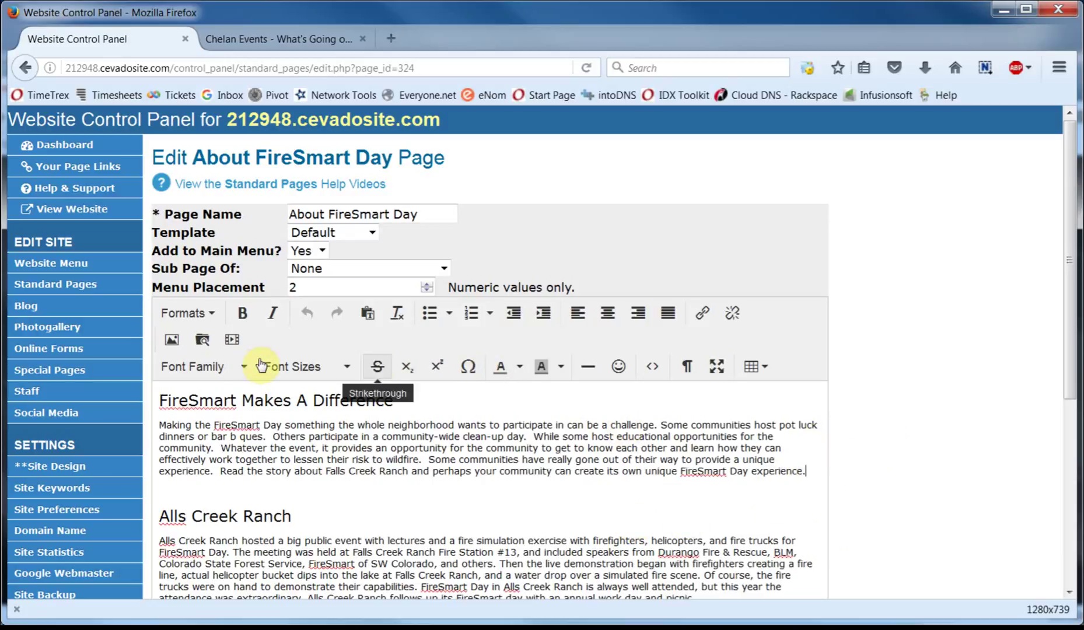
left_click(171, 344)
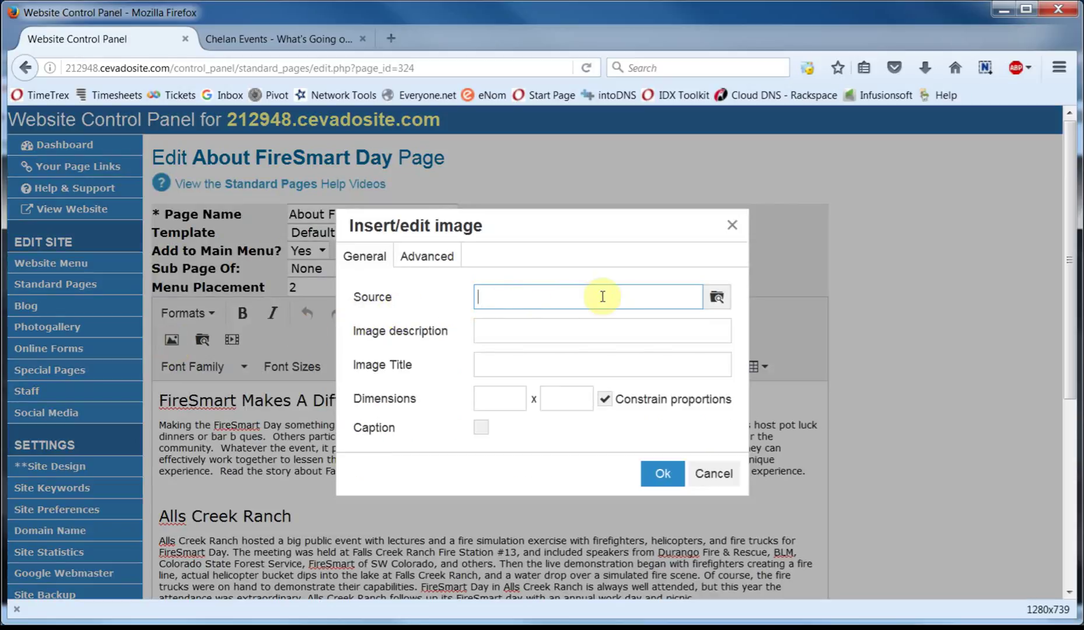
Step: Browse the site's Images folder in MoxieManager and reveal the upload options
left_click(716, 300)
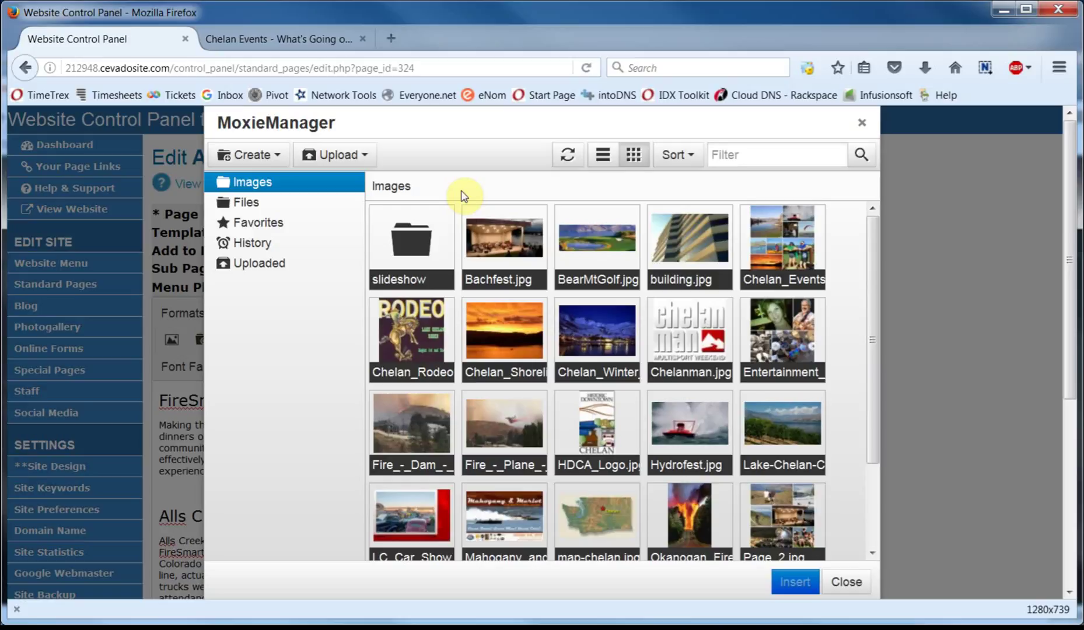
left_click(336, 157)
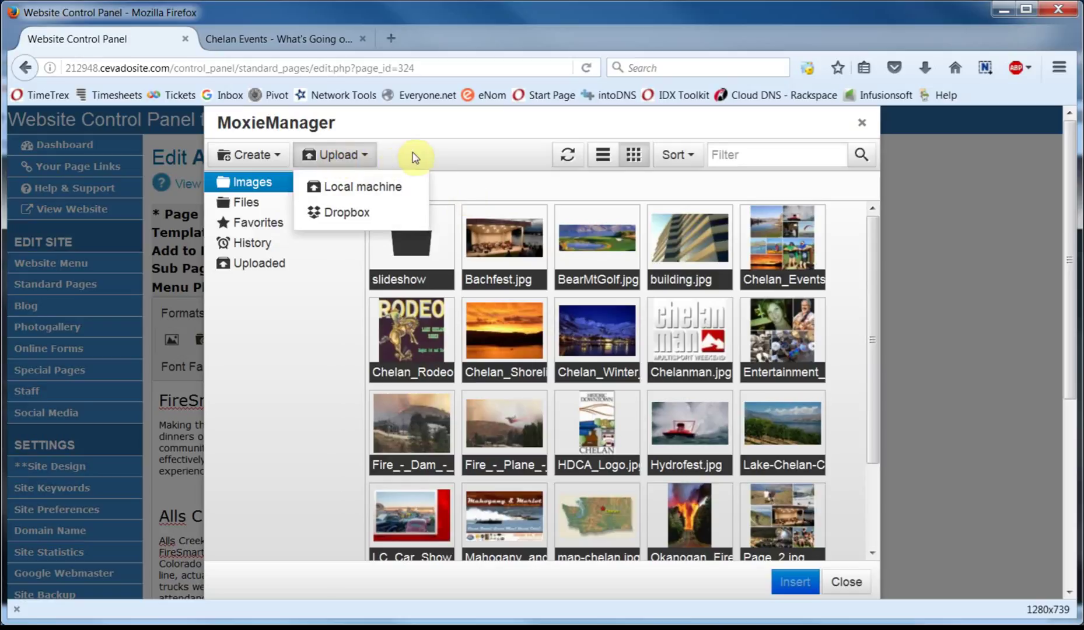
Step: Upload the About Fire-Smart photo from the local machine into the Images folder
left_click(348, 191)
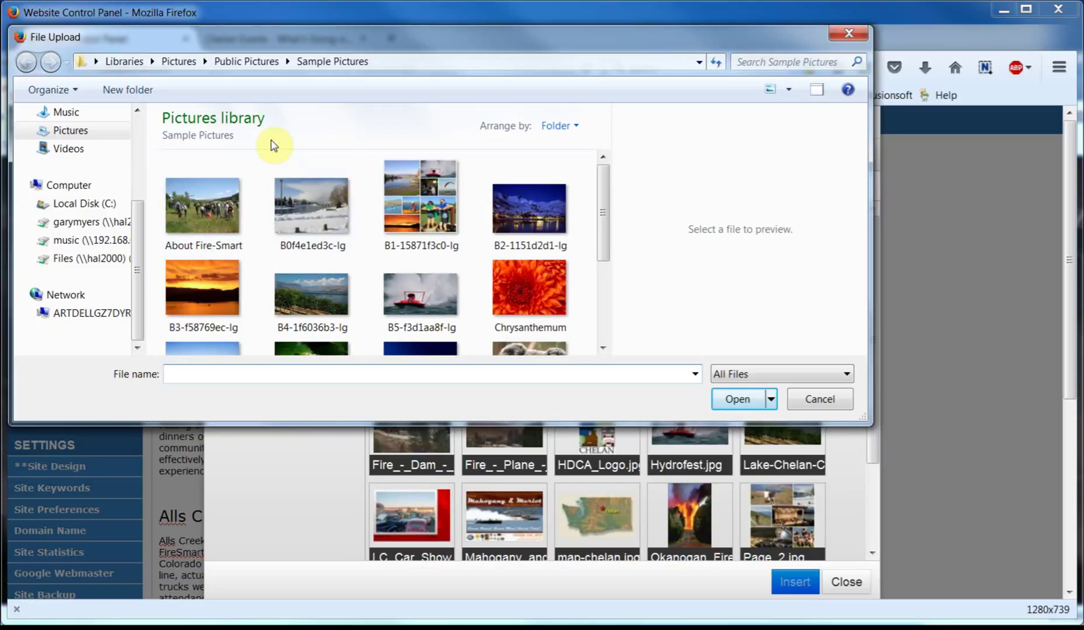
left_click(206, 216)
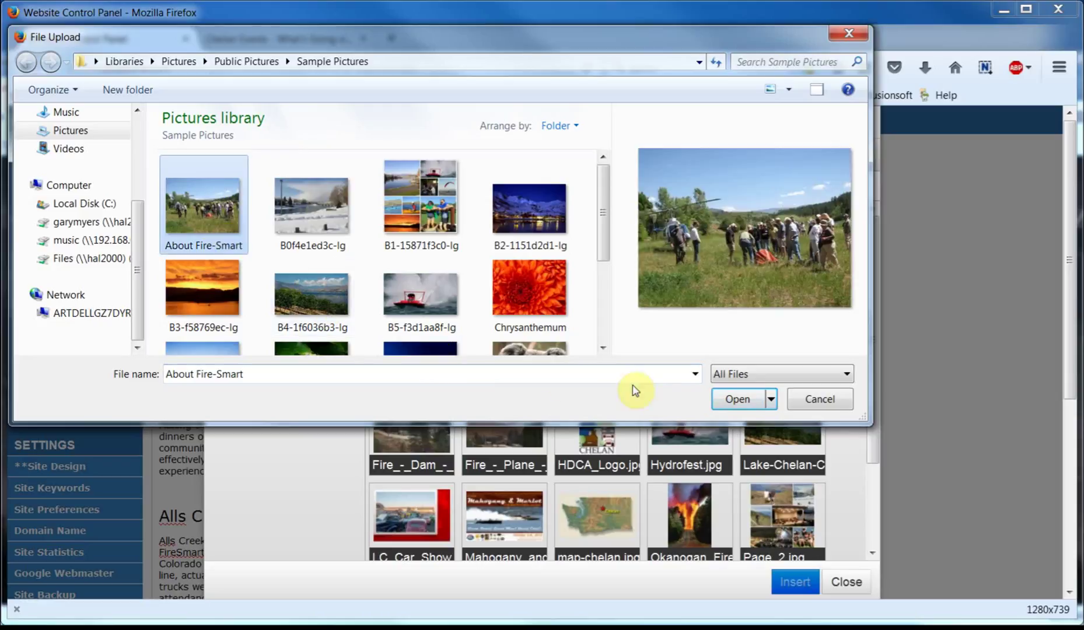
left_click(731, 399)
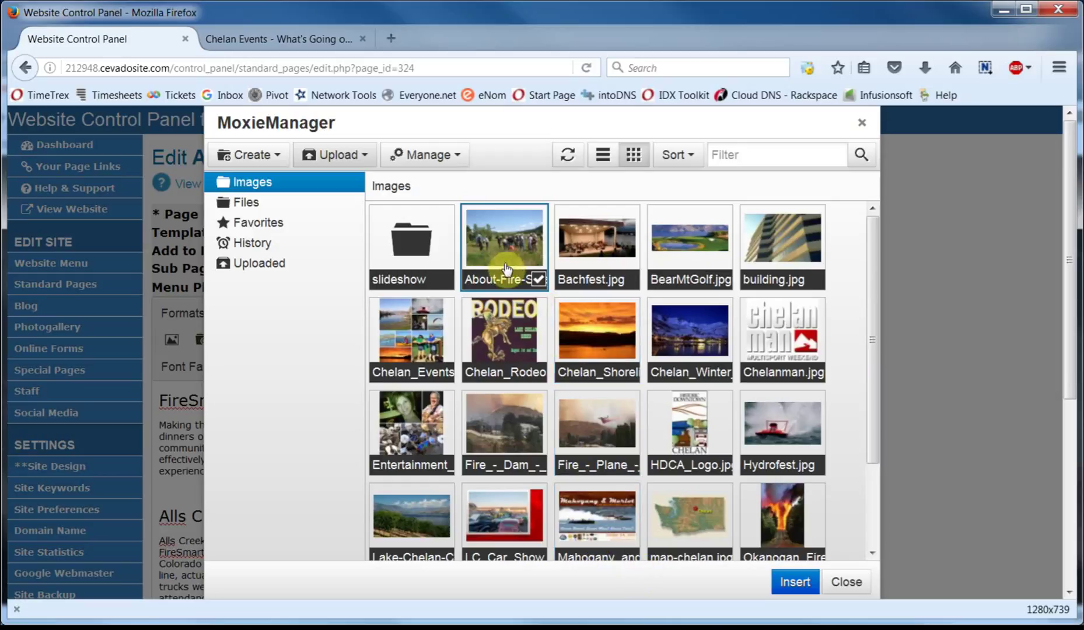
Step: Make the uploaded photo the source, paste its description, and title it 'FireSmart Volunteers'
left_click(791, 584)
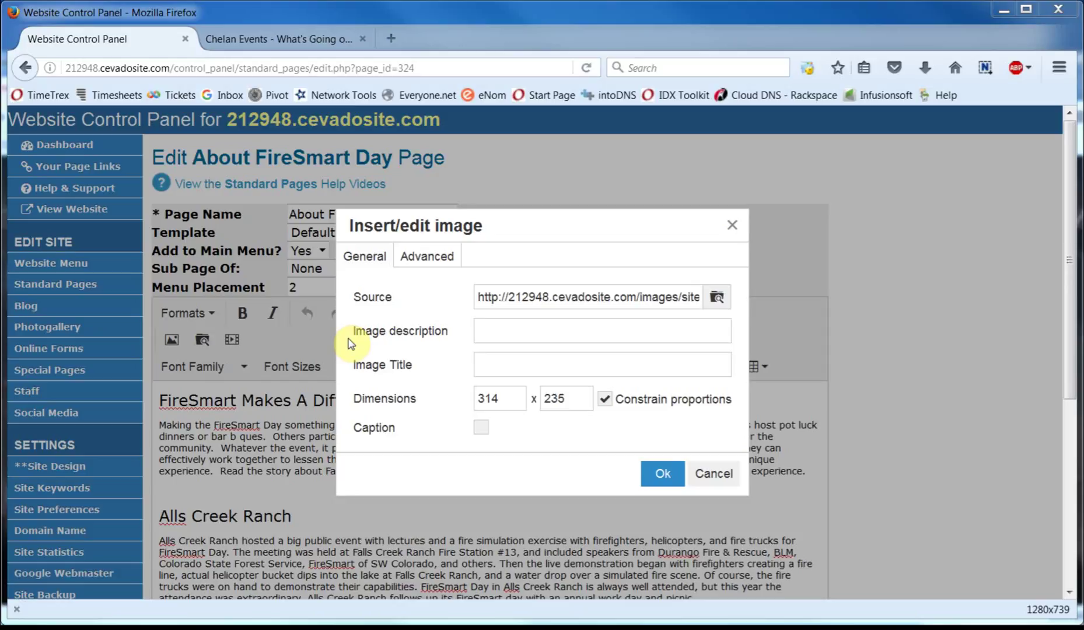
left_click(486, 329)
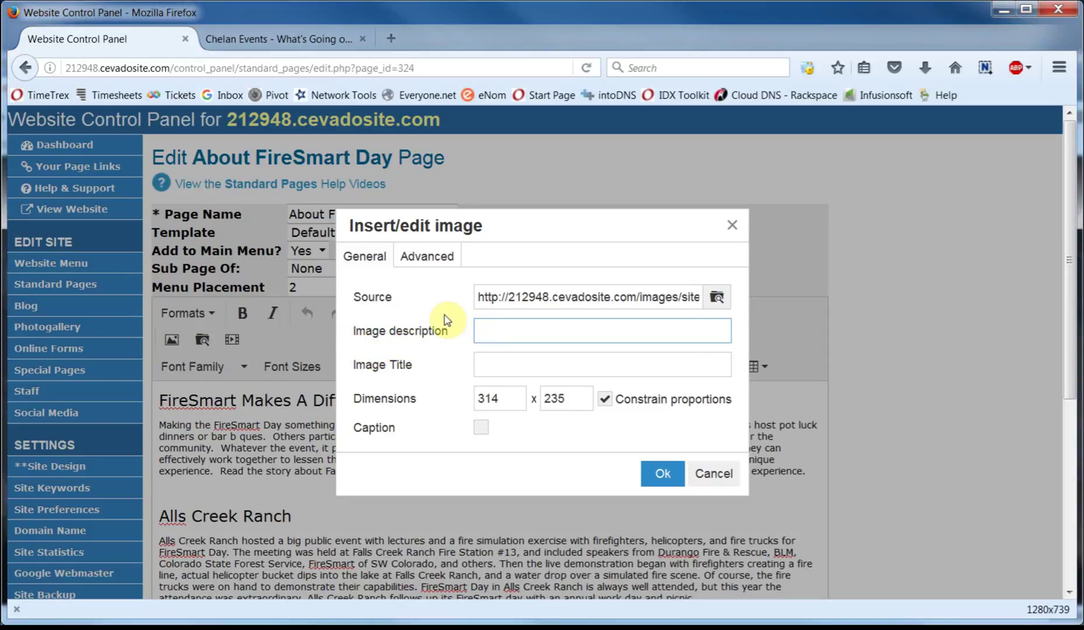
key("ctrl+v")
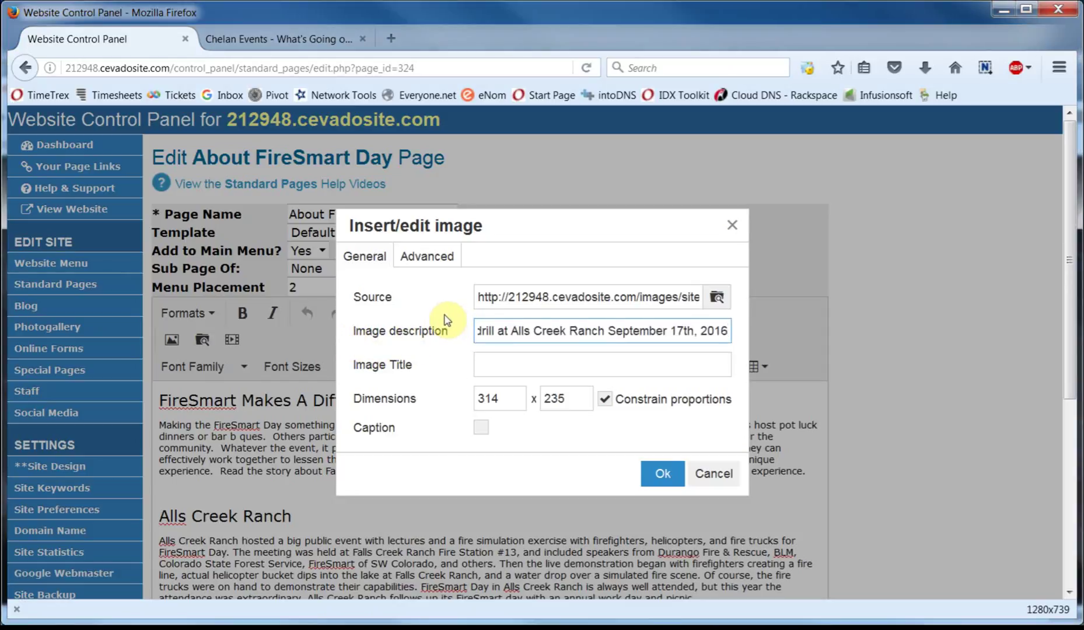
key("Home")
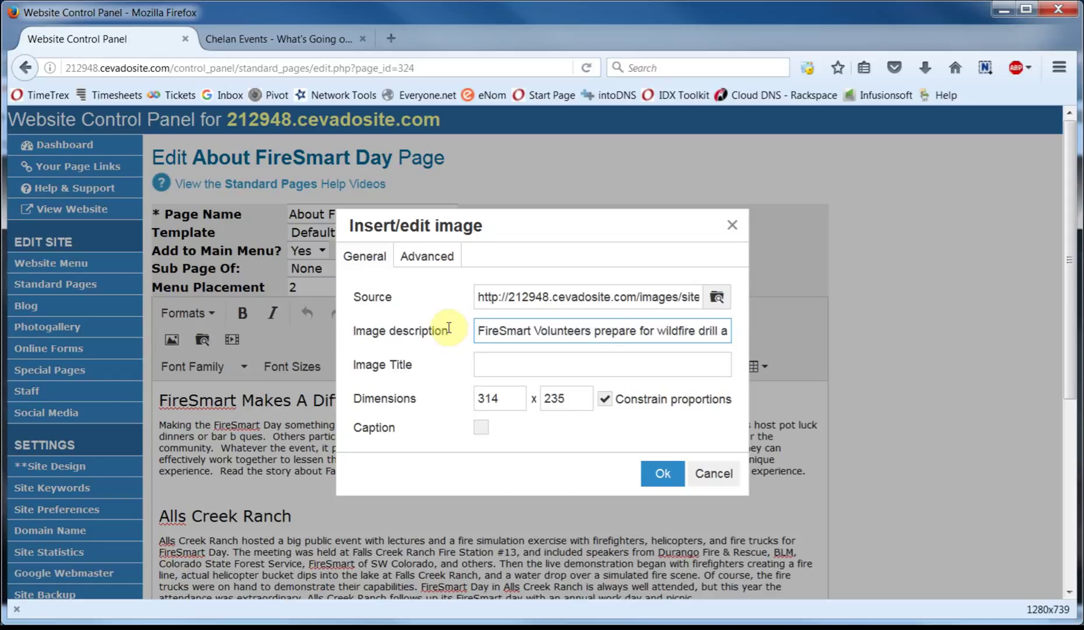
left_click(486, 363)
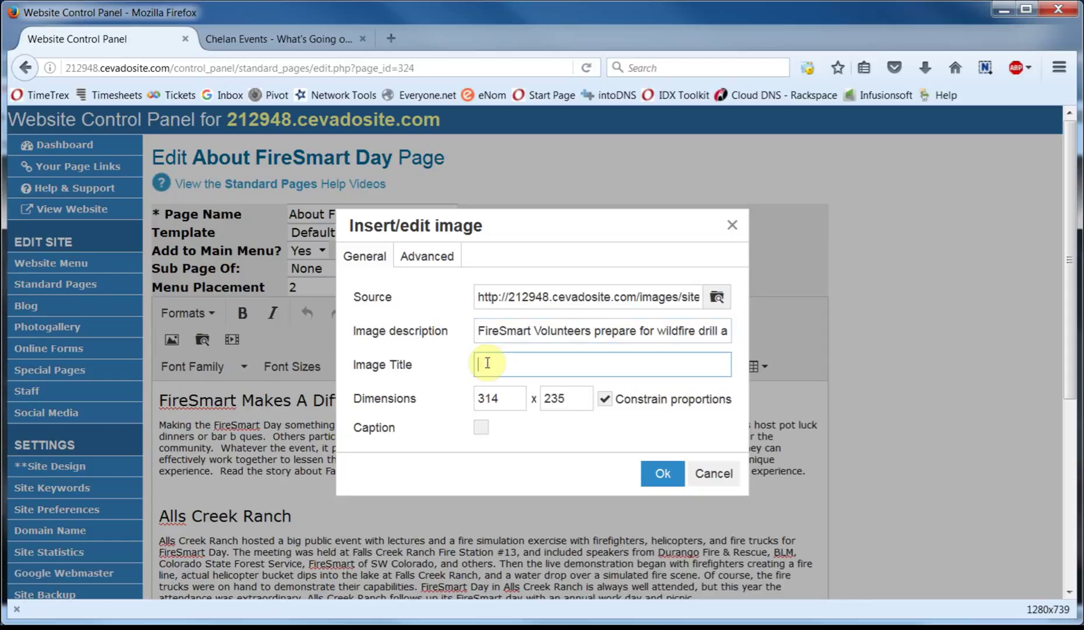
type("FireSmart Volunteers")
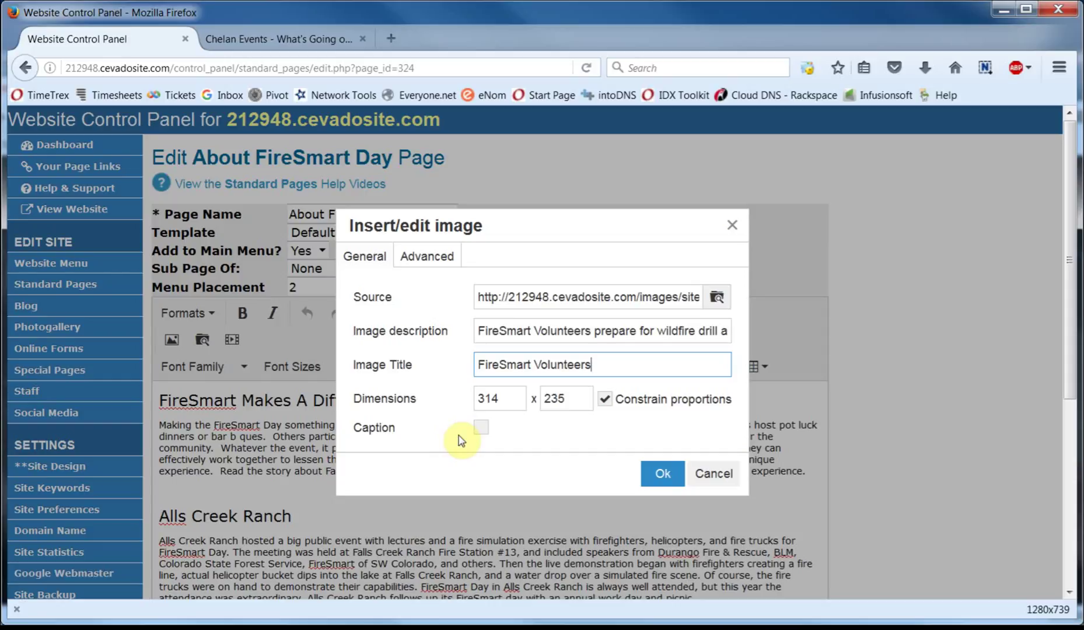
left_click(439, 258)
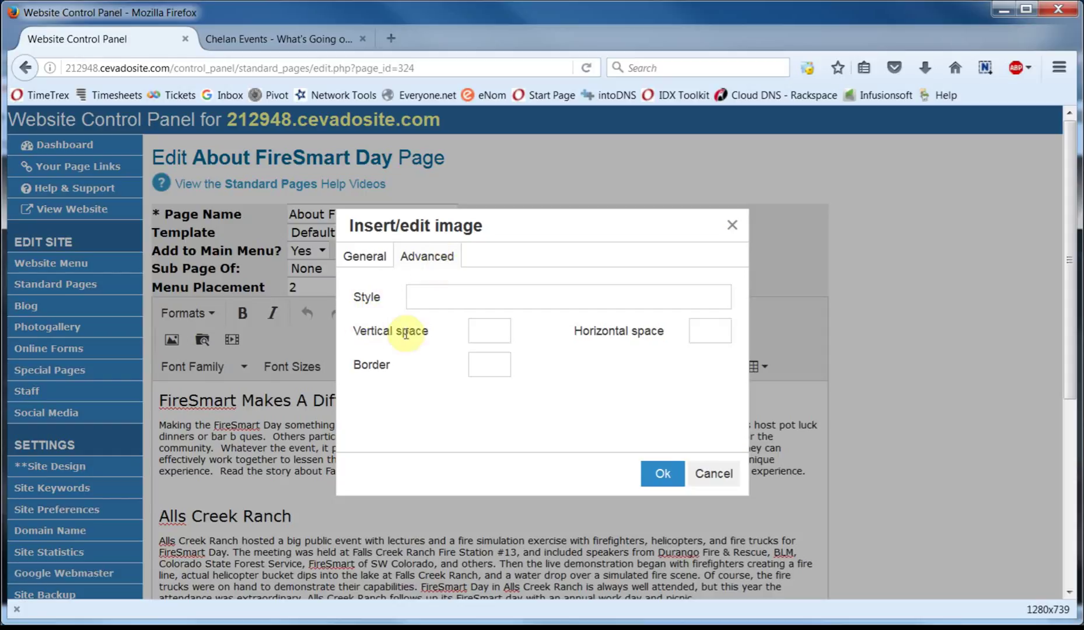
Step: Insert the photo with vertical and horizontal space 10 and a border of 1
left_click(477, 331)
type("10")
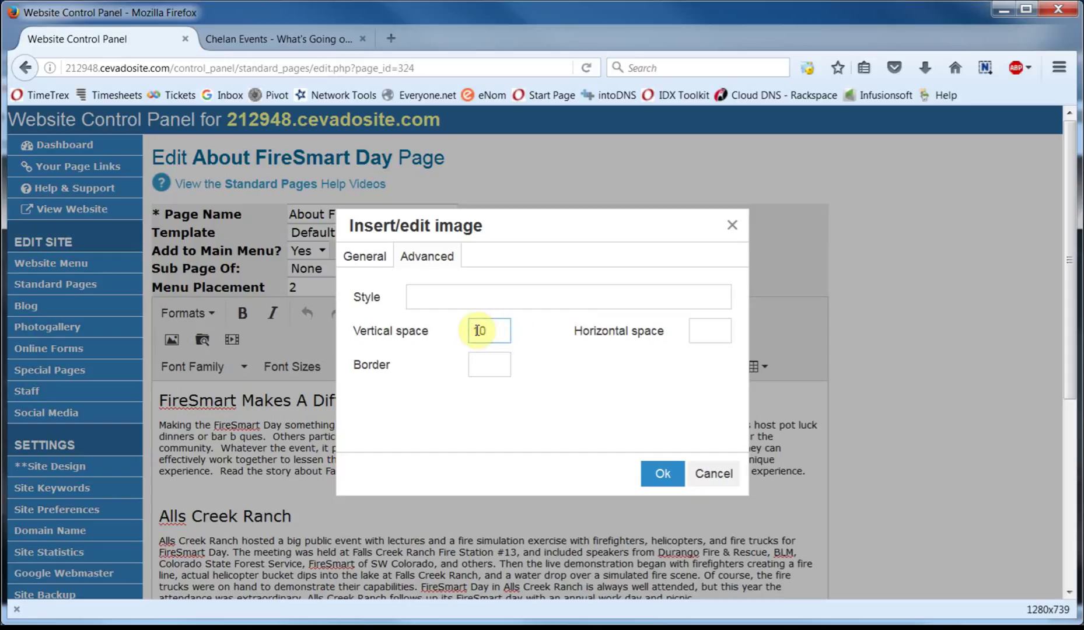
key("Tab")
type("10")
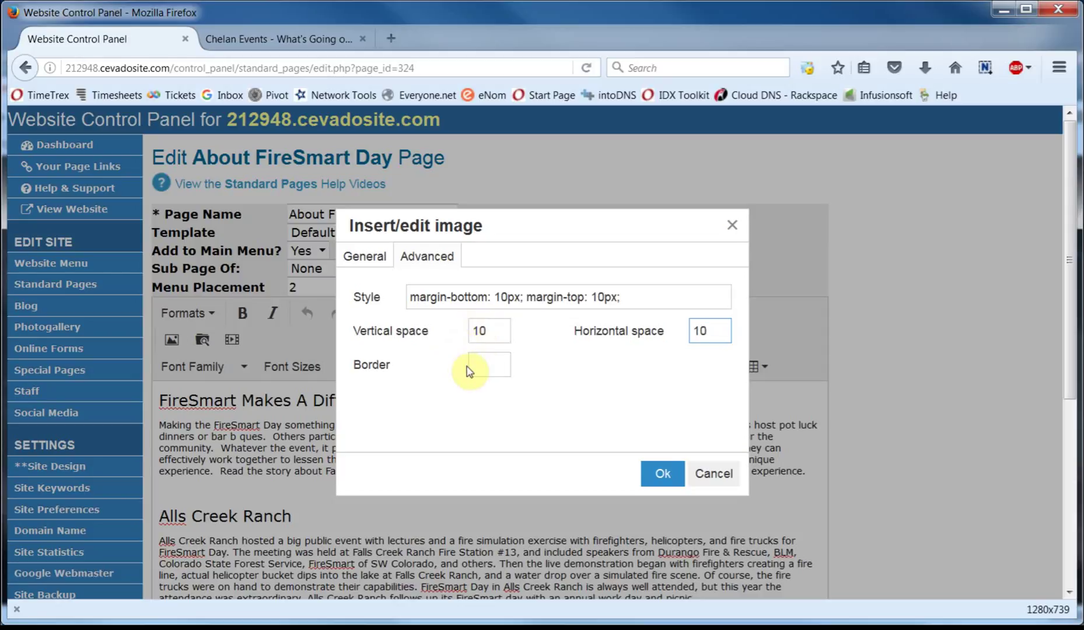
left_click(486, 368)
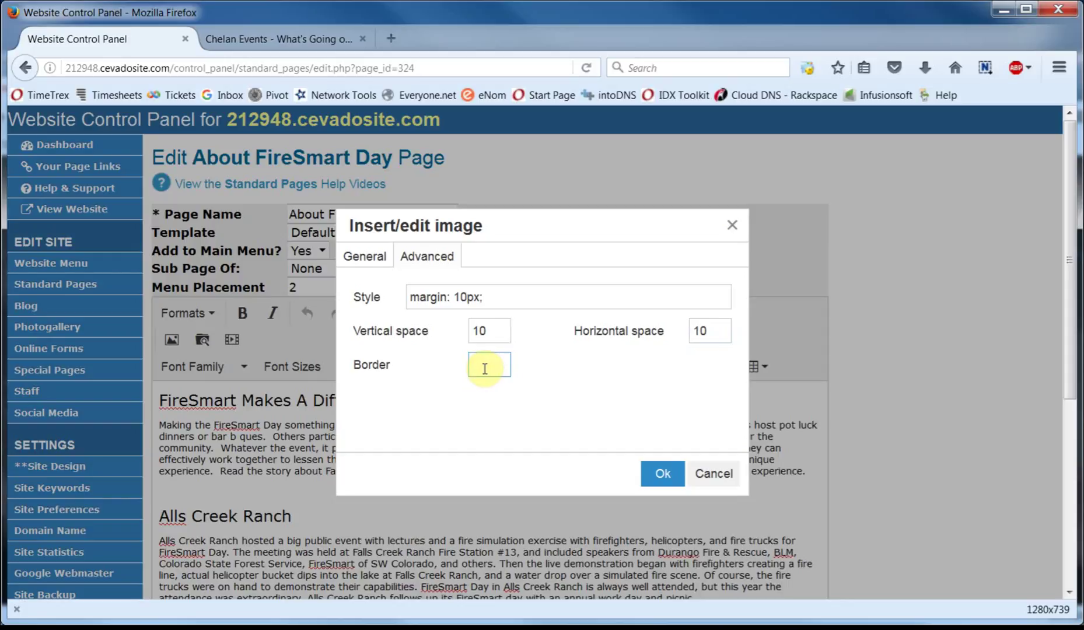
type("1")
left_click(666, 480)
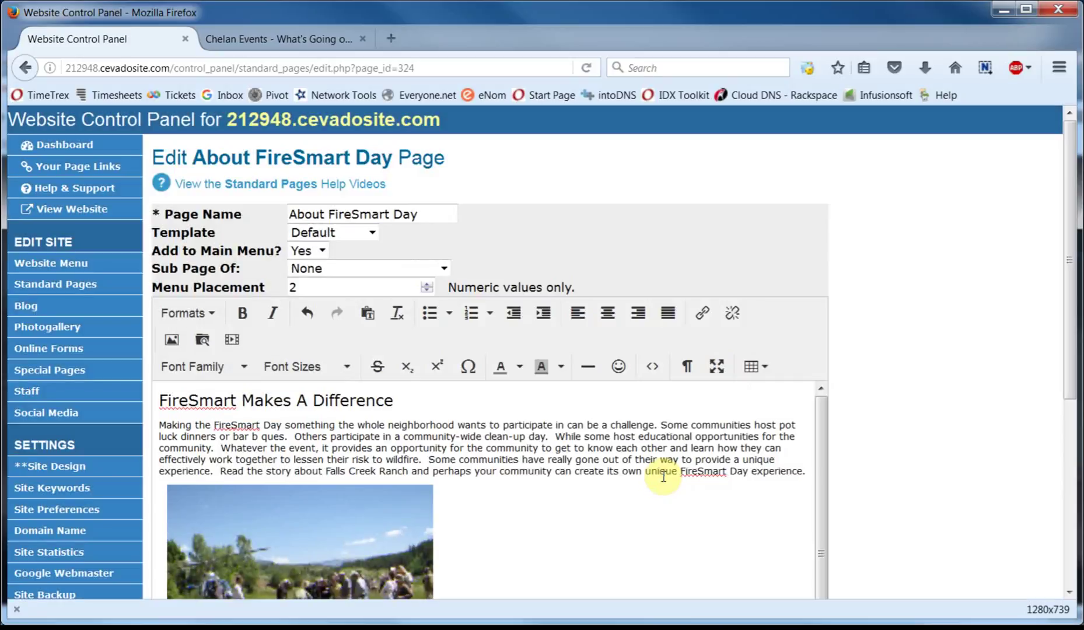
Step: Right-align the photo beside the Alls Creek Ranch text, undoing a trial left alignment
scroll(625, 501, "down", 2)
scroll(625, 501, "down", 1)
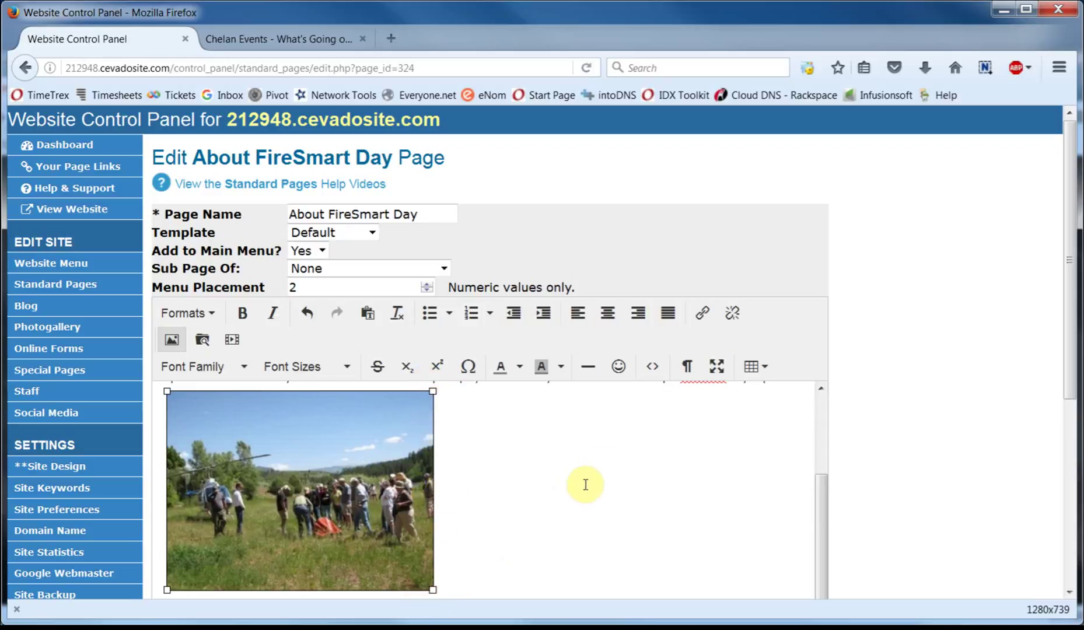
left_click(636, 315)
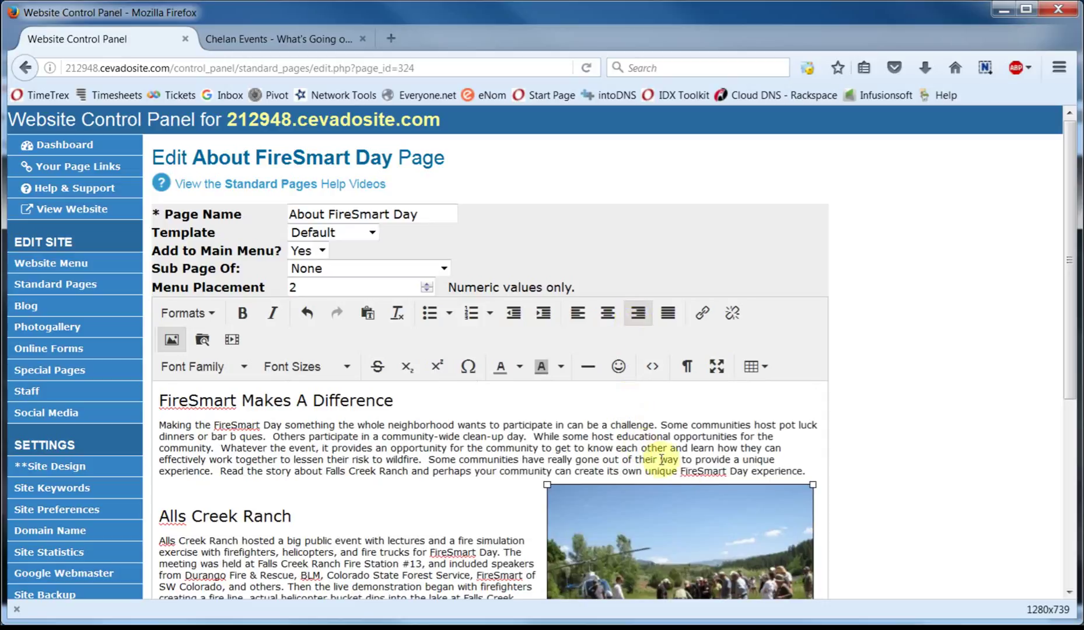
scroll(653, 467, "down", 3)
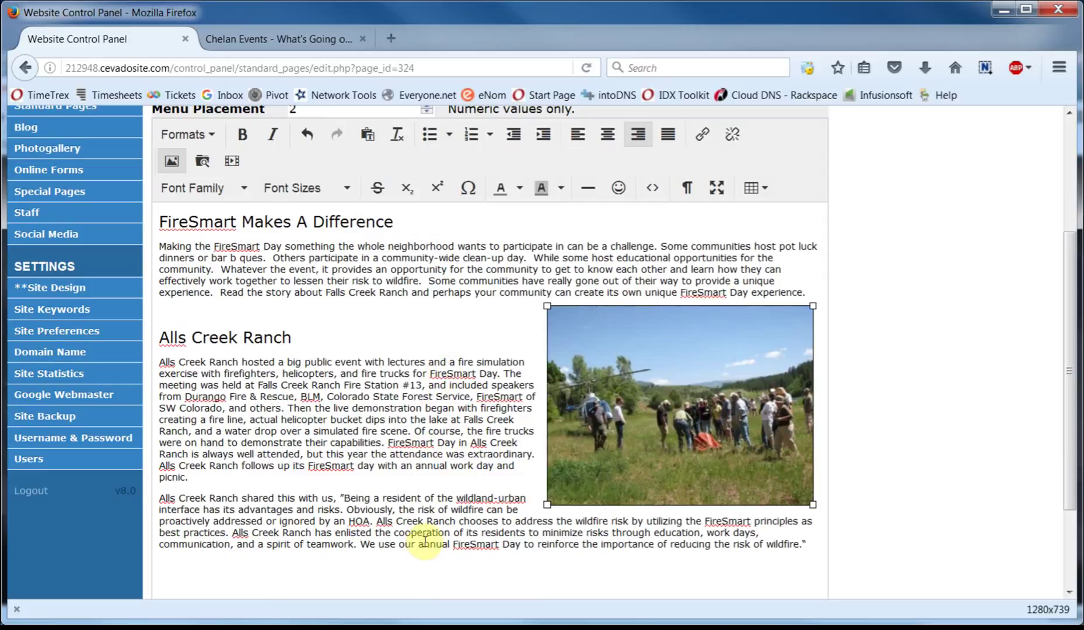
left_click(584, 141)
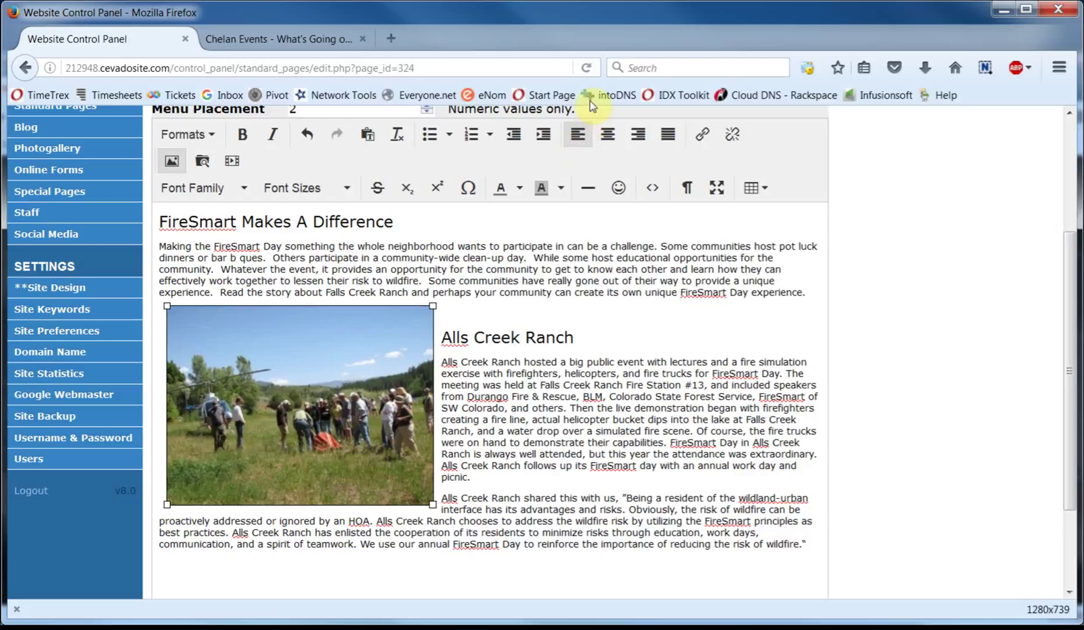
left_click(306, 141)
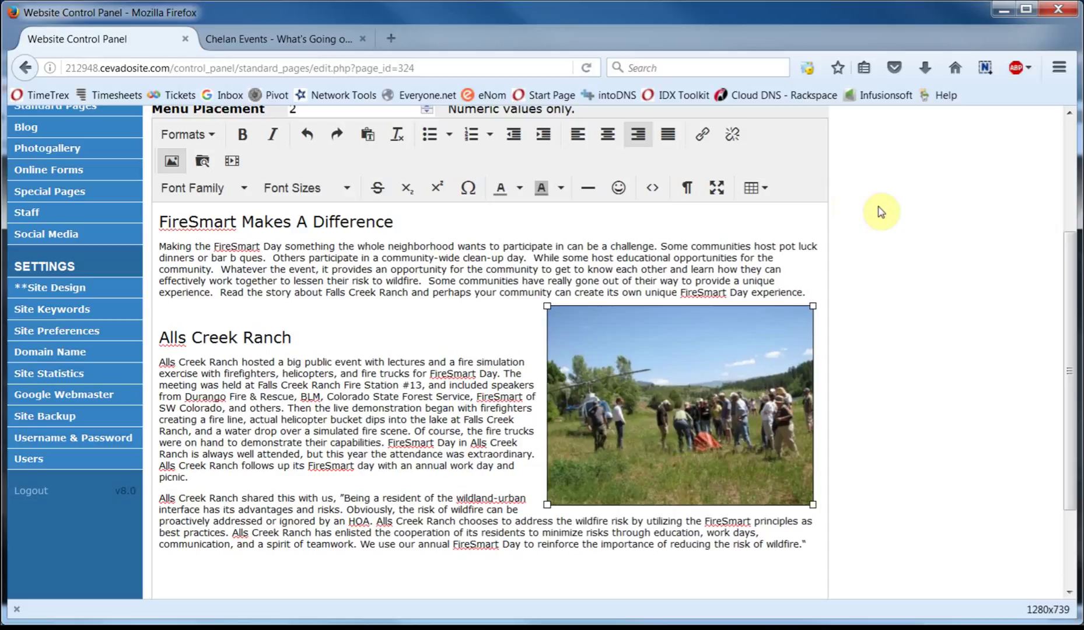
scroll(887, 233, "down", 3)
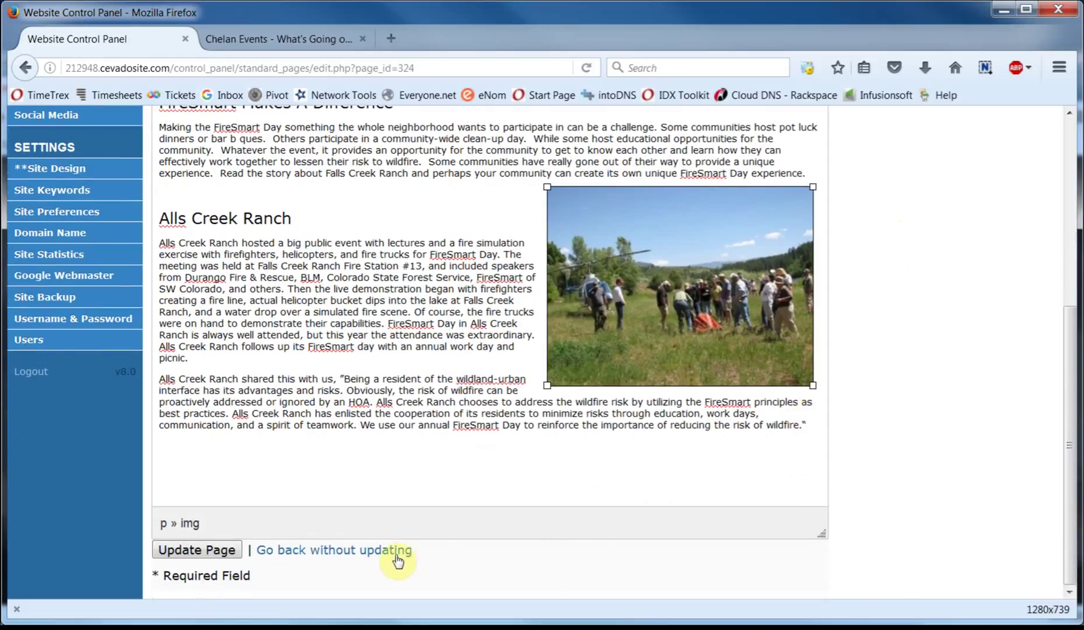
Step: Save the page with Update Page and return to the live Chelan Events tab
left_click(223, 554)
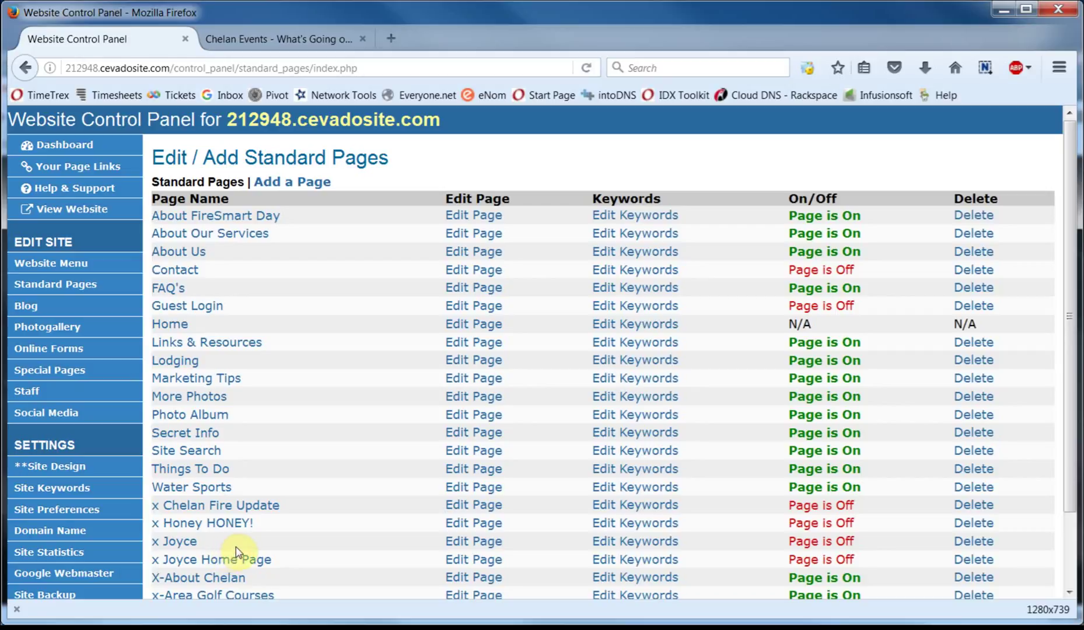
left_click(307, 42)
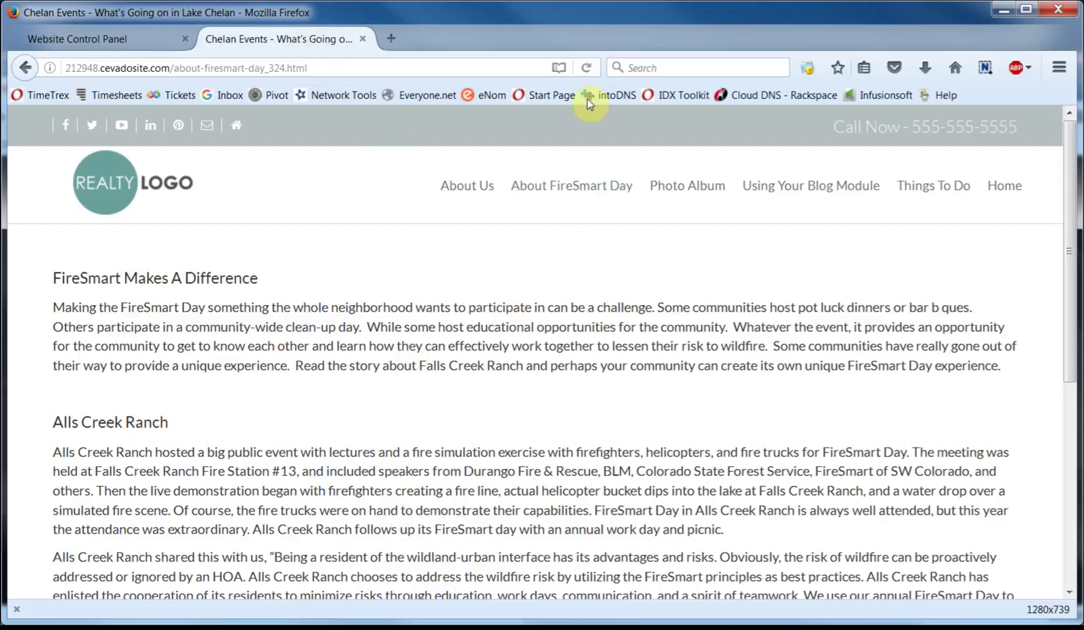
Step: Reload the live page and confirm the photo sits right of the Alls Creek Ranch text
left_click(586, 68)
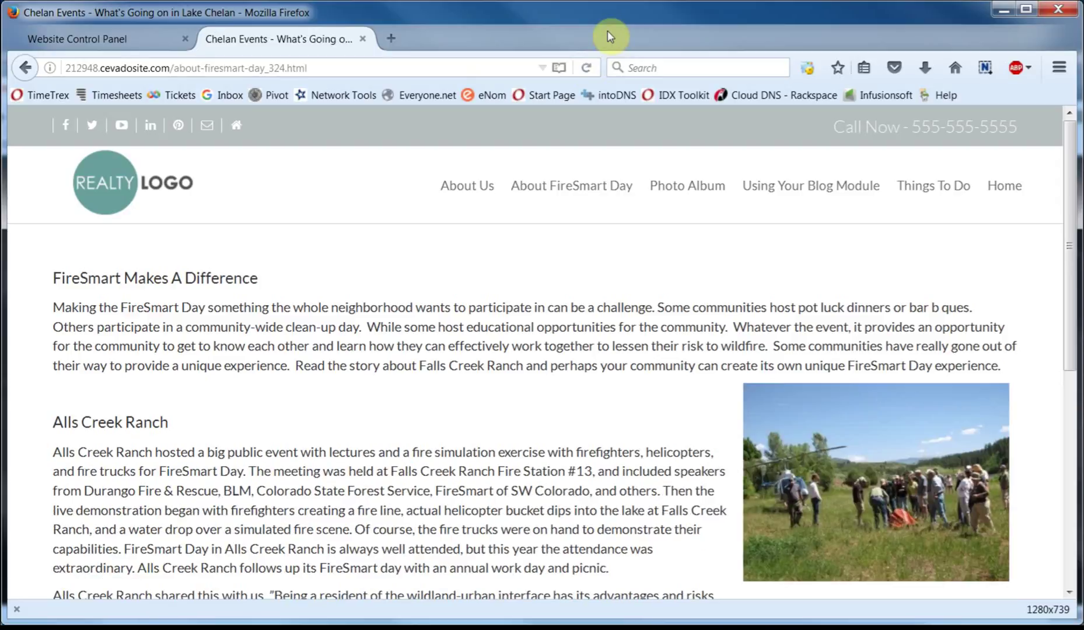
scroll(443, 359, "down", 5)
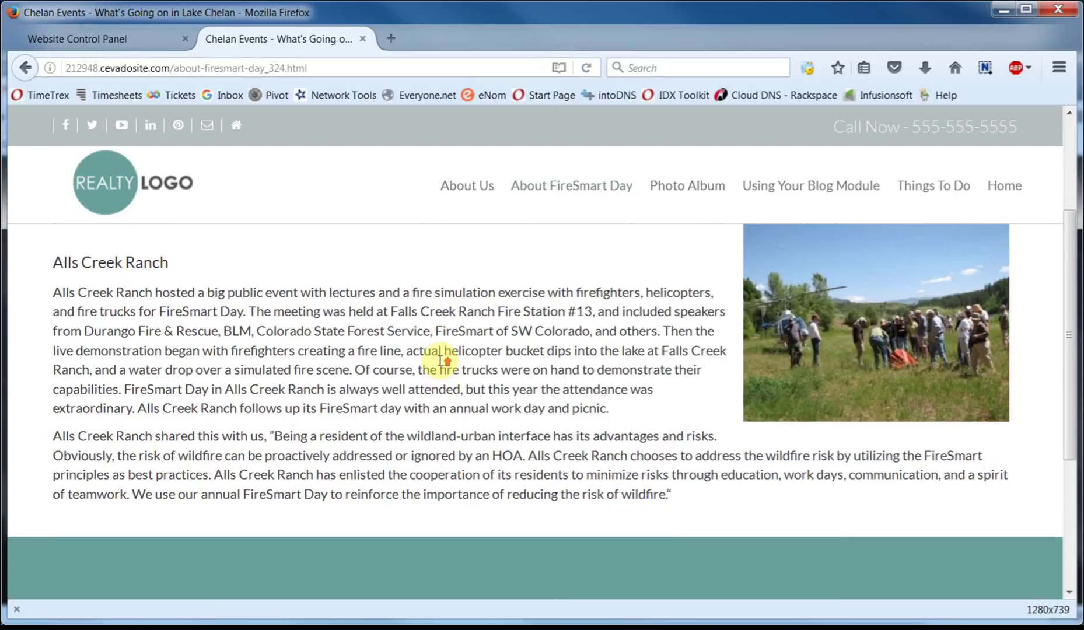
scroll(441, 360, "up", 5)
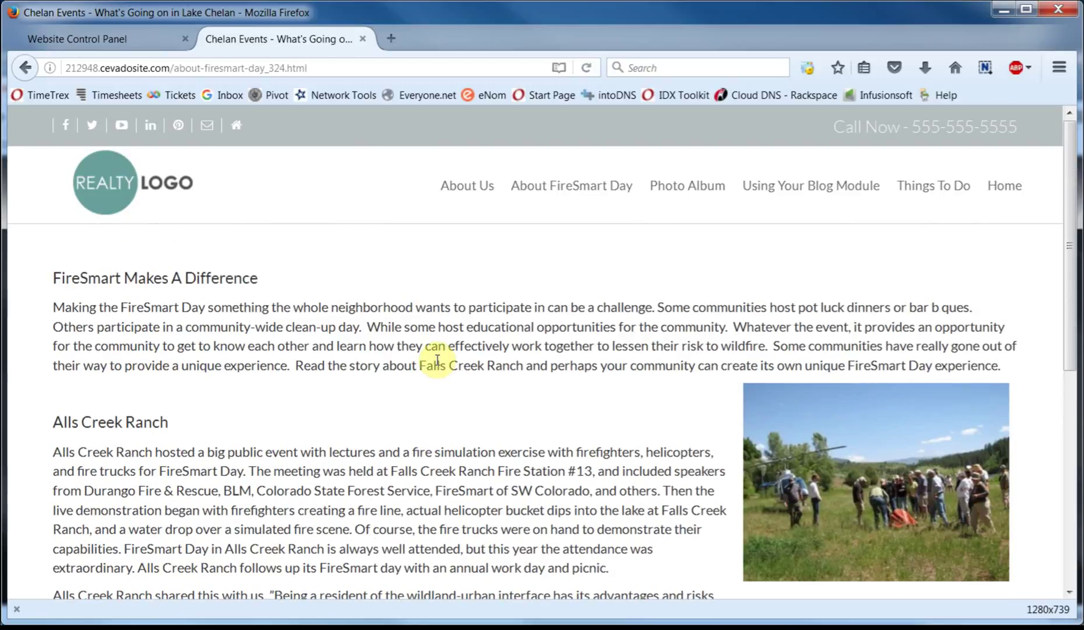
scroll(437, 360, "down", 3)
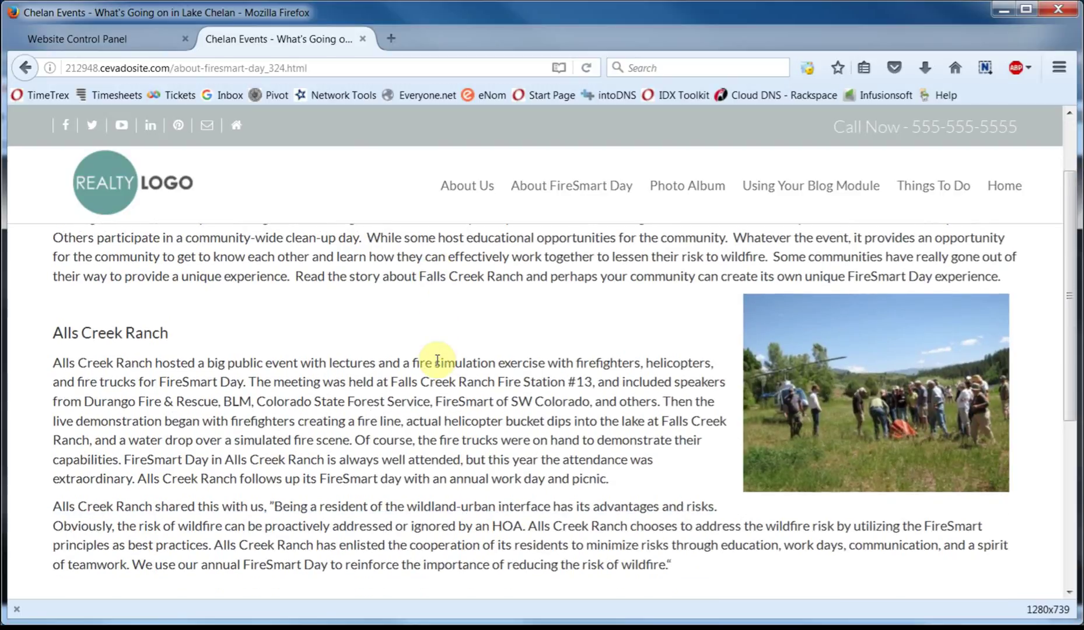